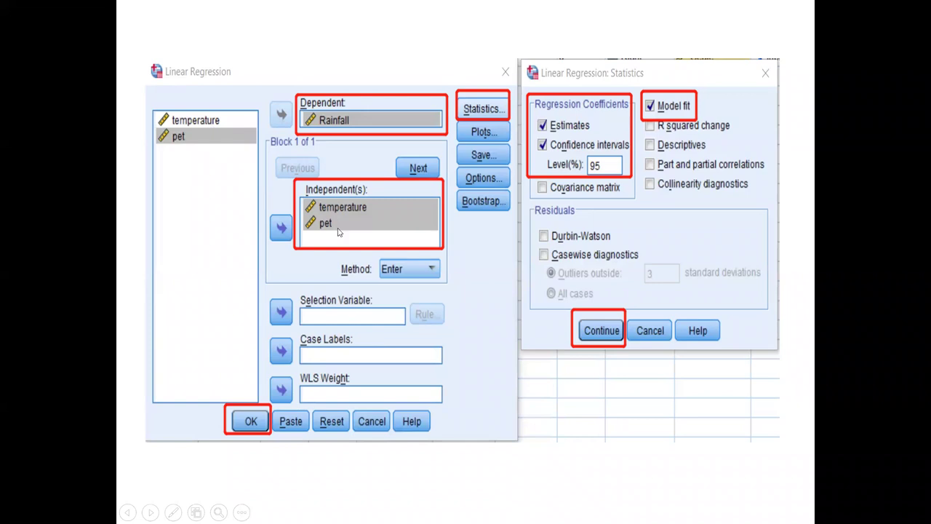
# Review the regression output slide, return to it from the closing slide and end the slide show.
pyautogui.click(547, 290)
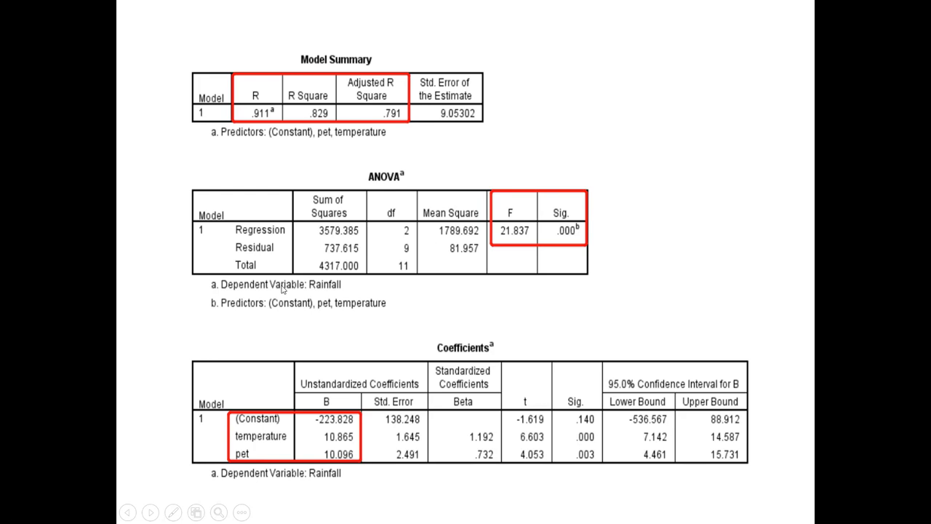
pyautogui.click(425, 327)
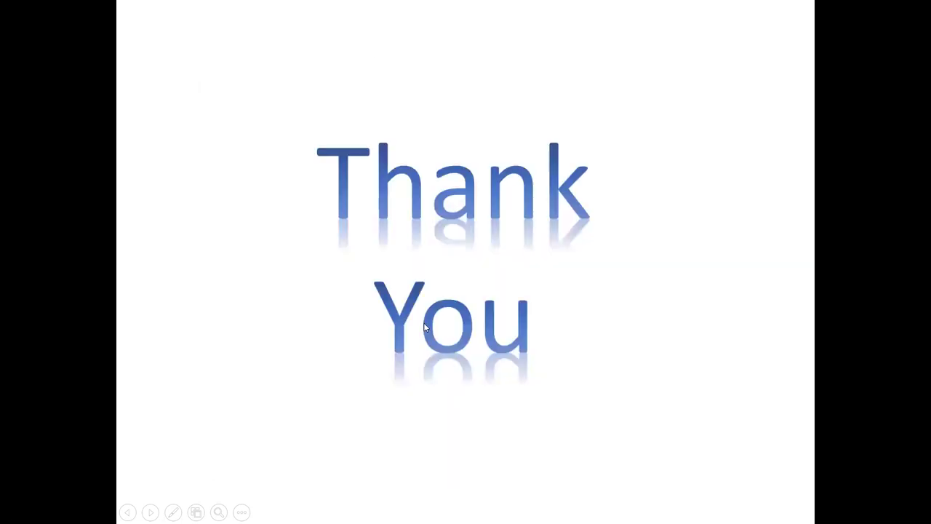
pyautogui.press('Left')
pyautogui.press('Escape')
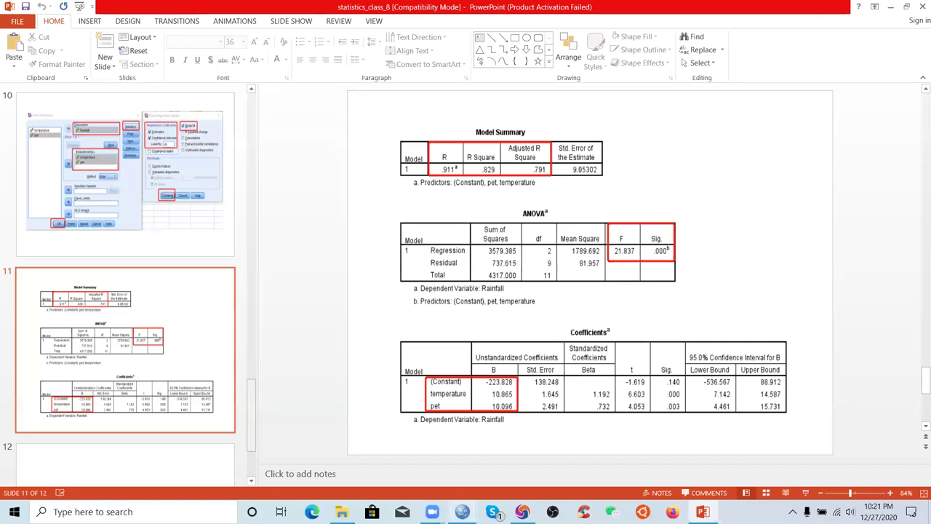
# Switch to the SPSS Statistics Data Editor and create a new empty dataset.
pyautogui.moveTo(462, 511)
pyautogui.click(474, 465)
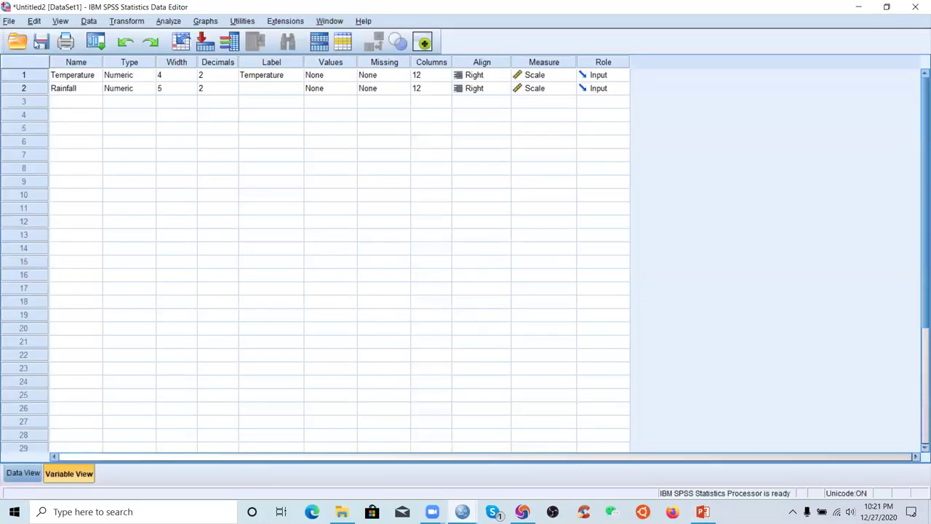
pyautogui.click(16, 23)
pyautogui.moveTo(32, 45)
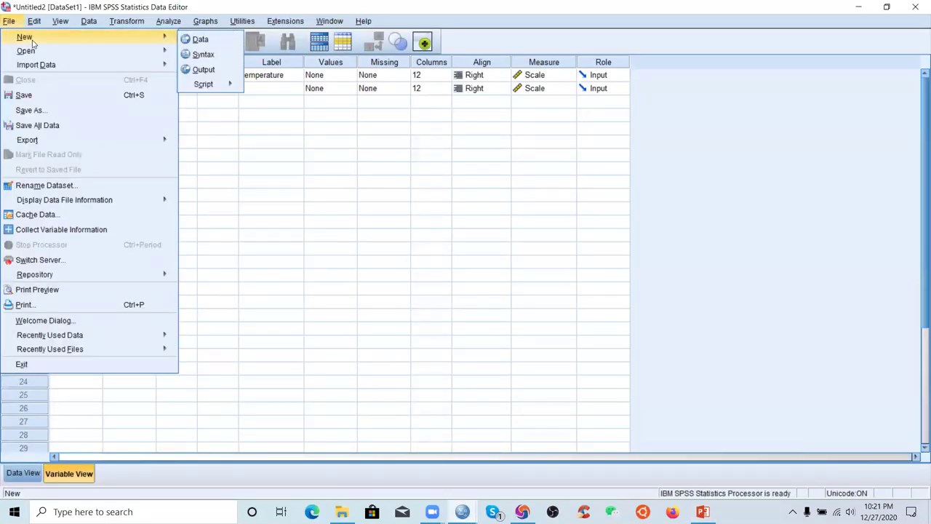
pyautogui.click(197, 39)
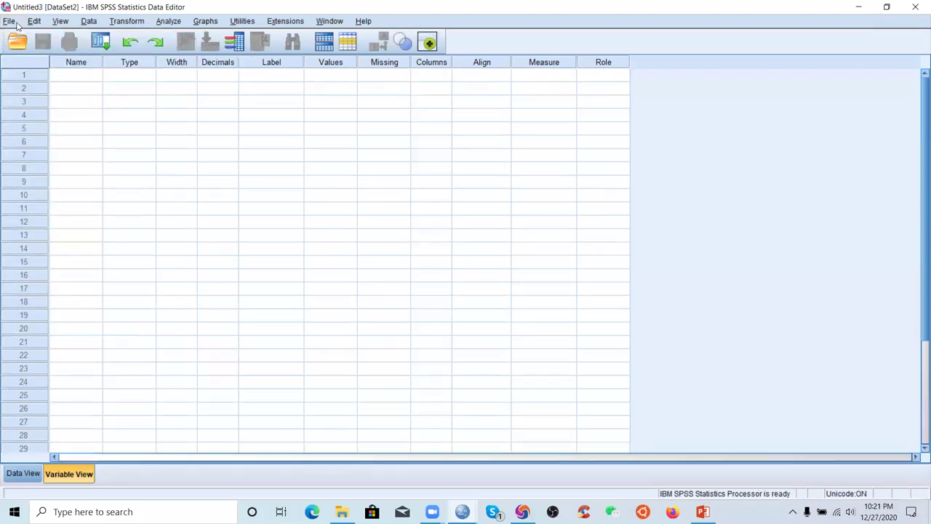
# Open the Excel file regression.xlsx from the 8th_class folder as a data source.
pyautogui.click(16, 22)
pyautogui.moveTo(172, 62)
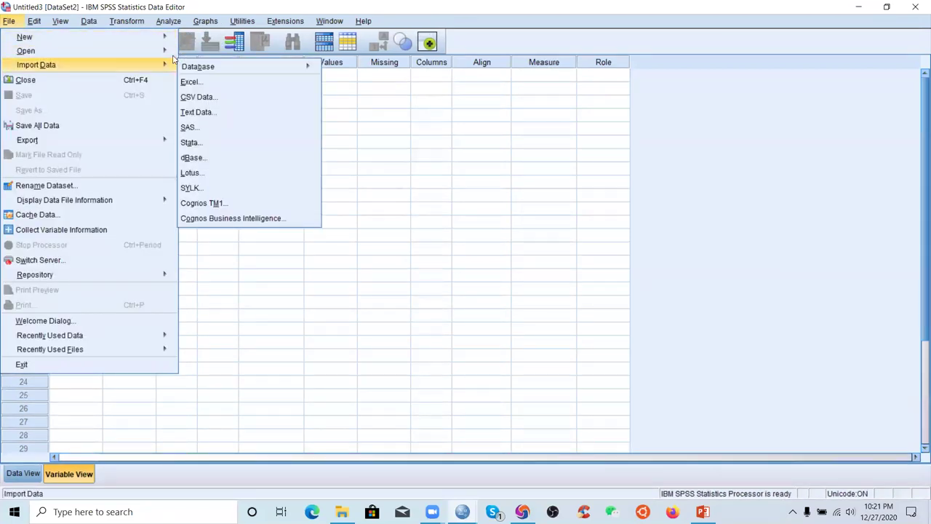
pyautogui.click(186, 52)
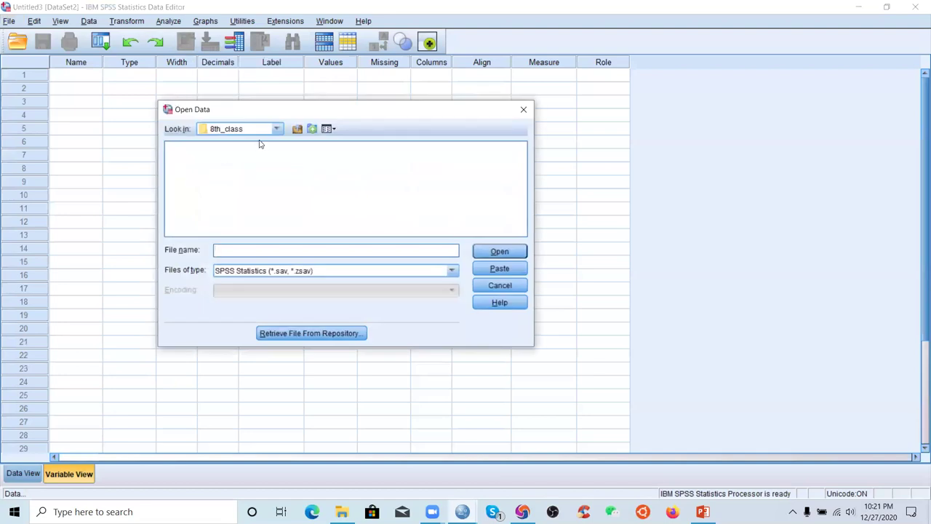
pyautogui.click(272, 279)
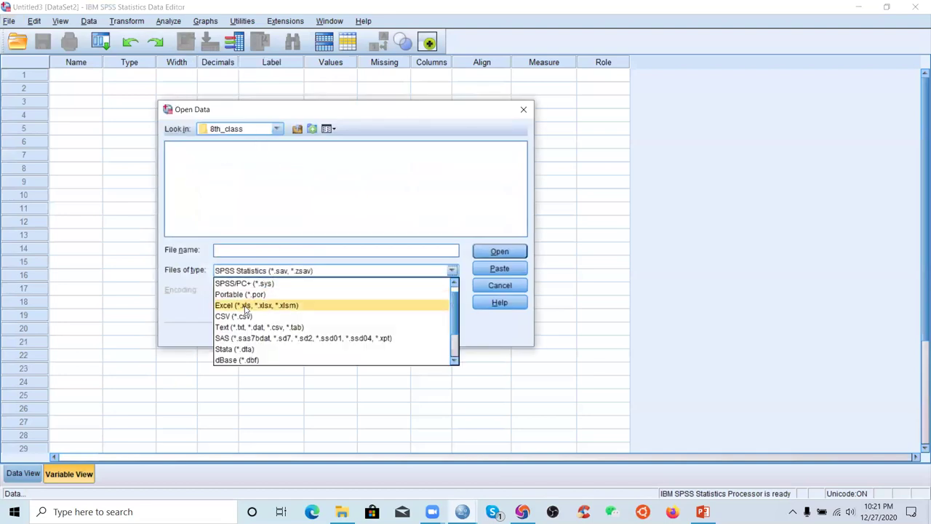
pyautogui.click(245, 305)
pyautogui.click(209, 150)
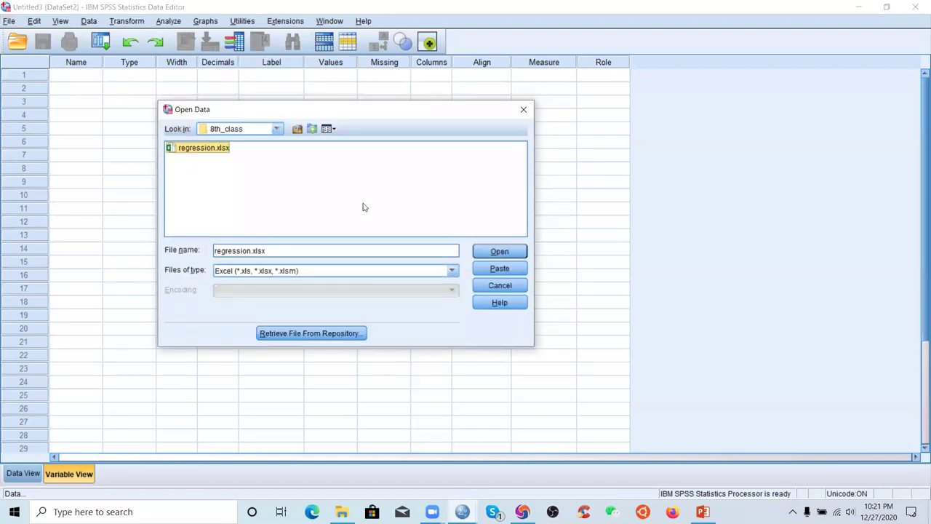
pyautogui.click(497, 252)
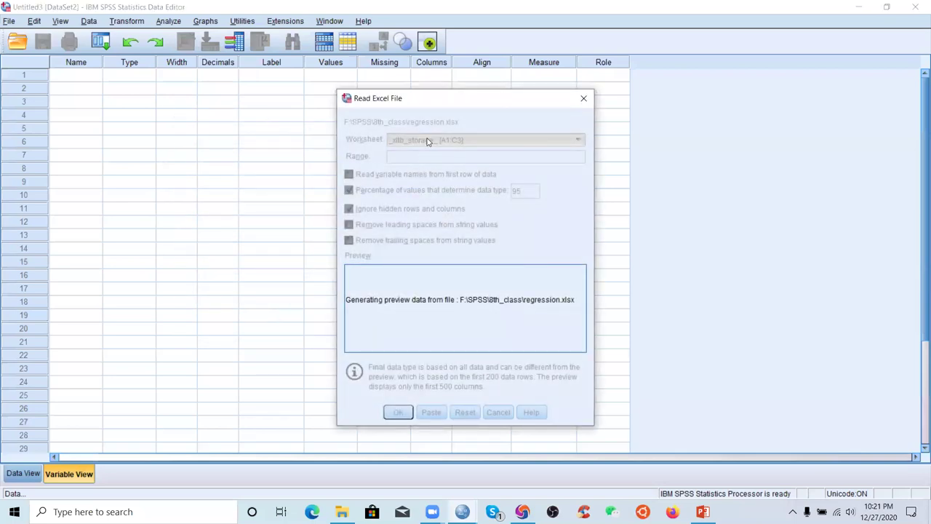
# Import the multi_regression worksheet with variable names read from the first row.
pyautogui.click(427, 142)
pyautogui.click(420, 175)
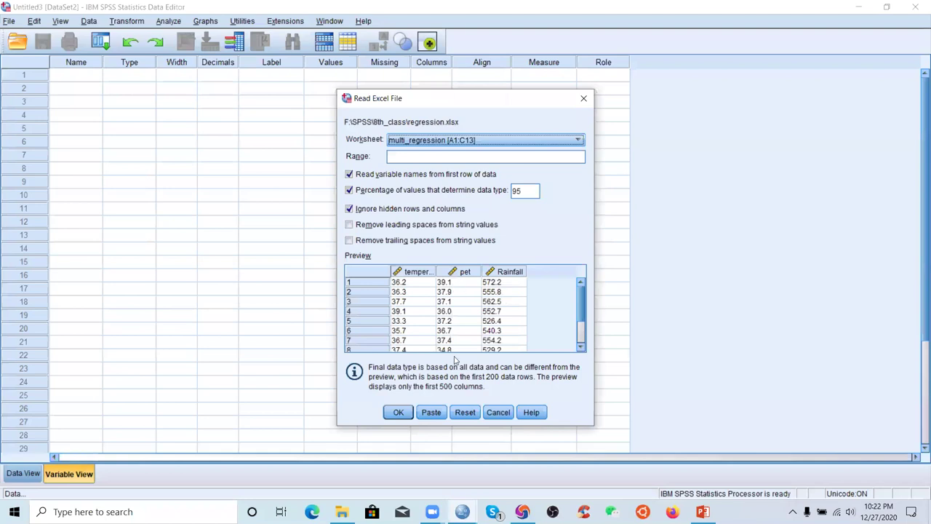
pyautogui.click(398, 411)
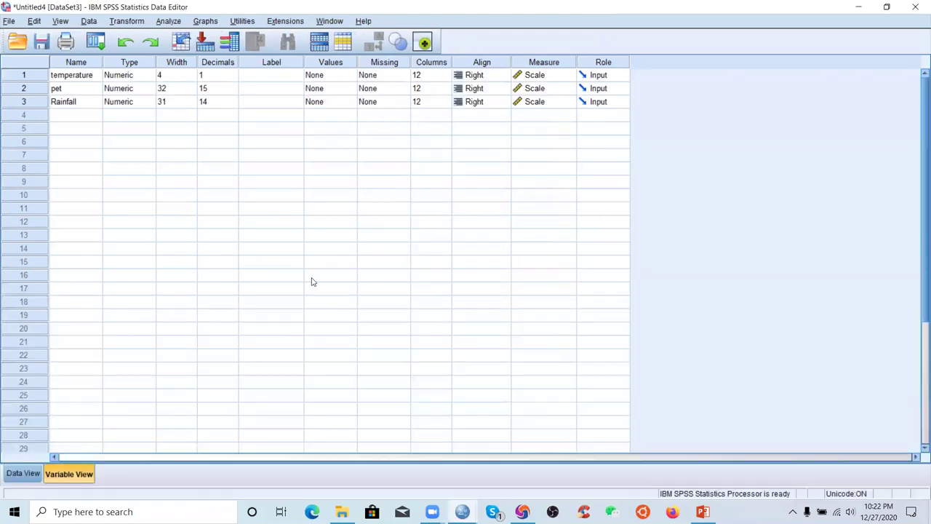
# Start a Linear Regression analysis with Rainfall as the dependent variable.
pyautogui.click(168, 22)
pyautogui.moveTo(197, 162)
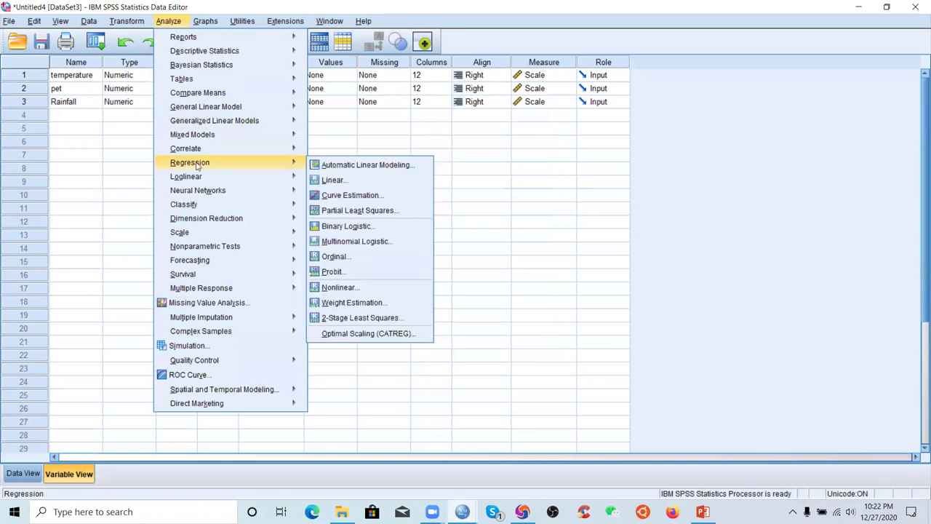
pyautogui.click(344, 178)
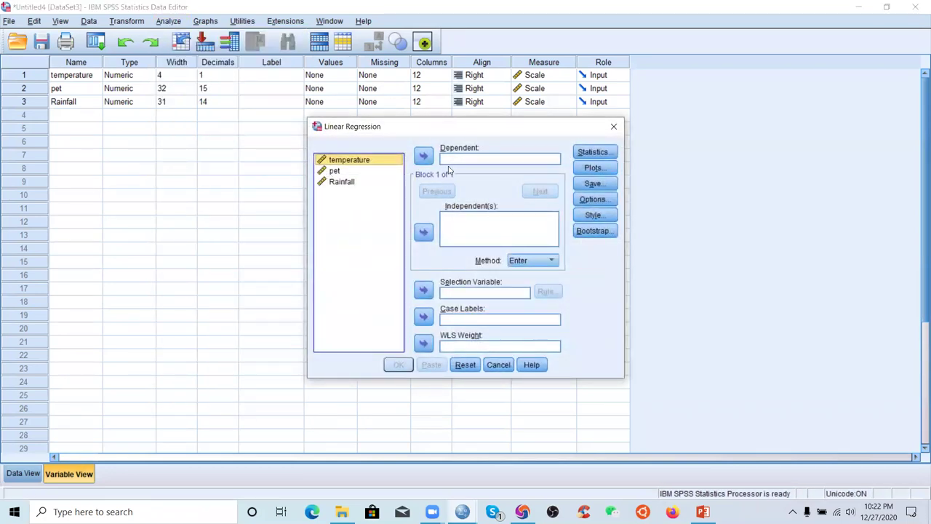
pyautogui.click(341, 181)
pyautogui.click(424, 155)
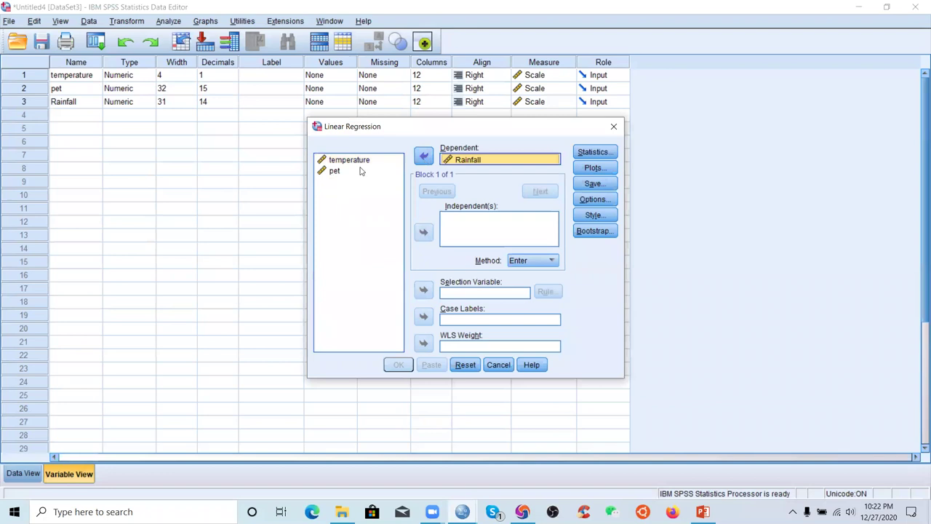
# Add temperature and pet as the independent variables of the linear regression.
pyautogui.click(333, 173)
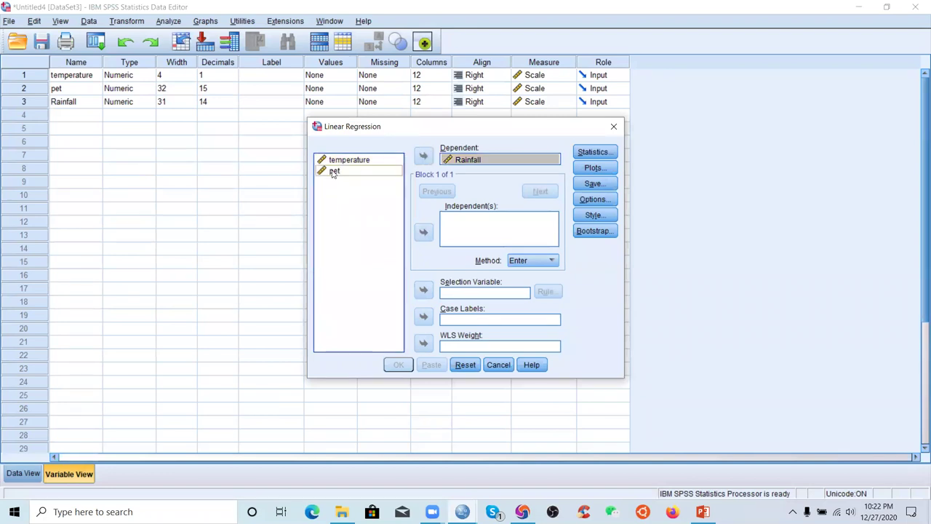
pyautogui.keyDown('shift'); pyautogui.click(342, 160); pyautogui.keyUp('shift')
pyautogui.click(423, 231)
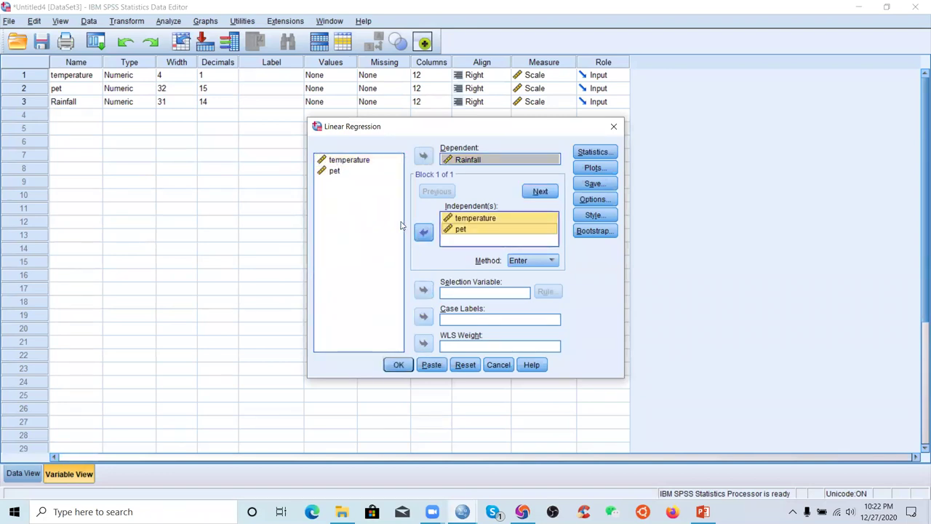
# Include 95% confidence intervals in the regression statistics, run the analysis and view its output tables in a maximized window.
pyautogui.click(594, 152)
pyautogui.click(386, 208)
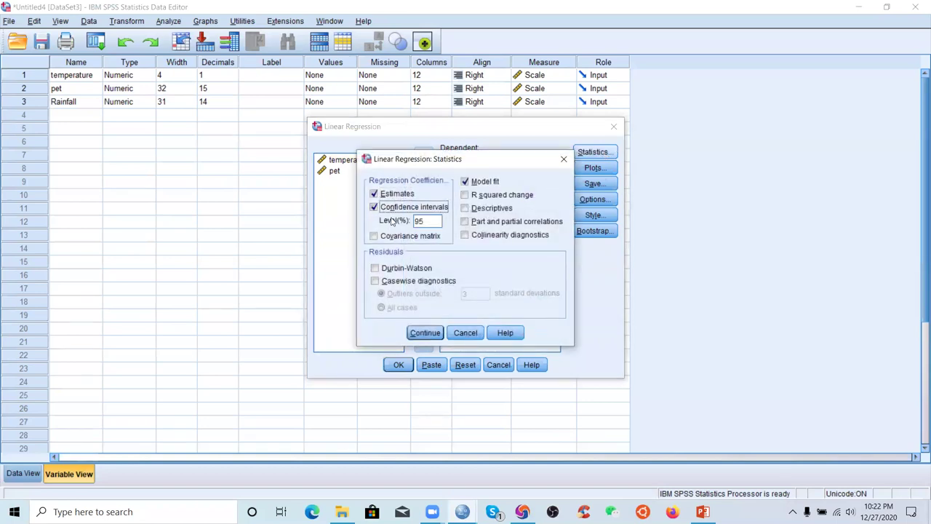
pyautogui.click(424, 333)
pyautogui.click(397, 364)
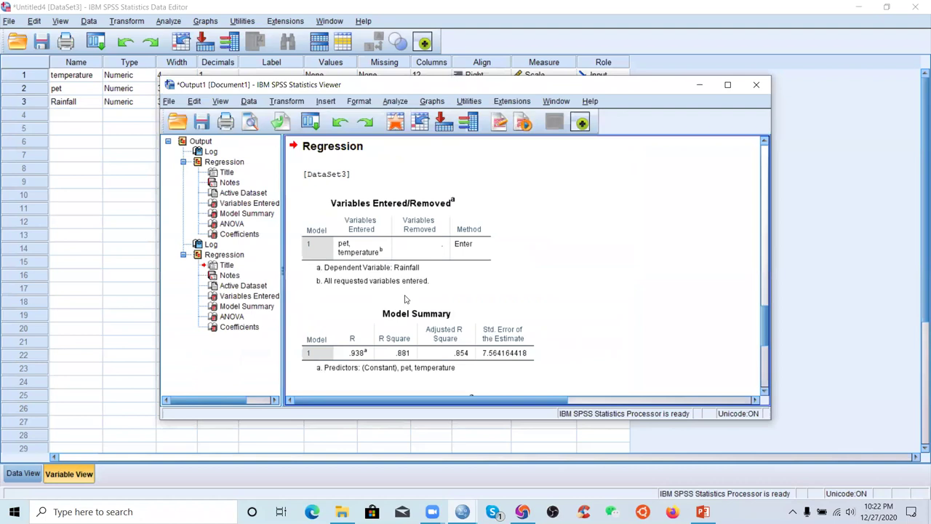
pyautogui.click(727, 85)
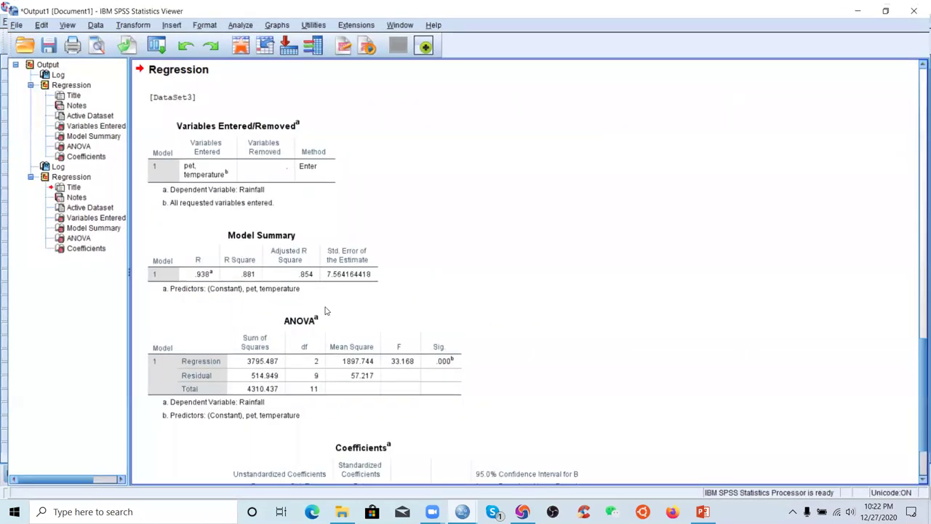
pyautogui.scroll(-3, 728, 292)
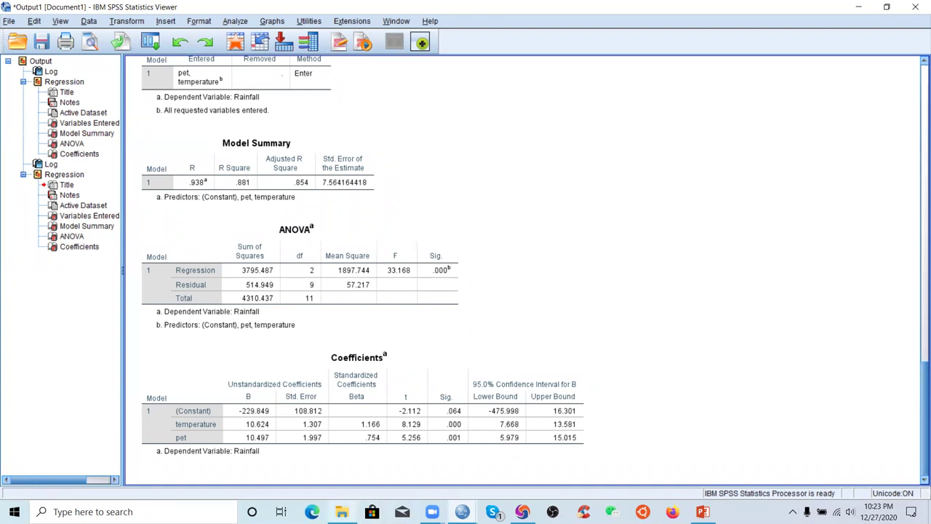
# Switch to File Explorer and open the climate_indices folder on the Data (F:) drive.
pyautogui.click(341, 511)
pyautogui.click(10, 41)
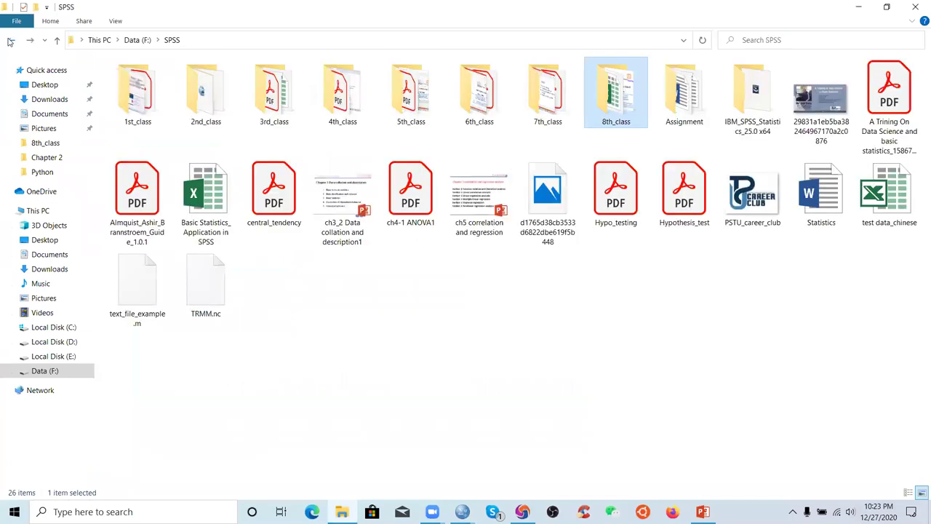
pyautogui.click(10, 41)
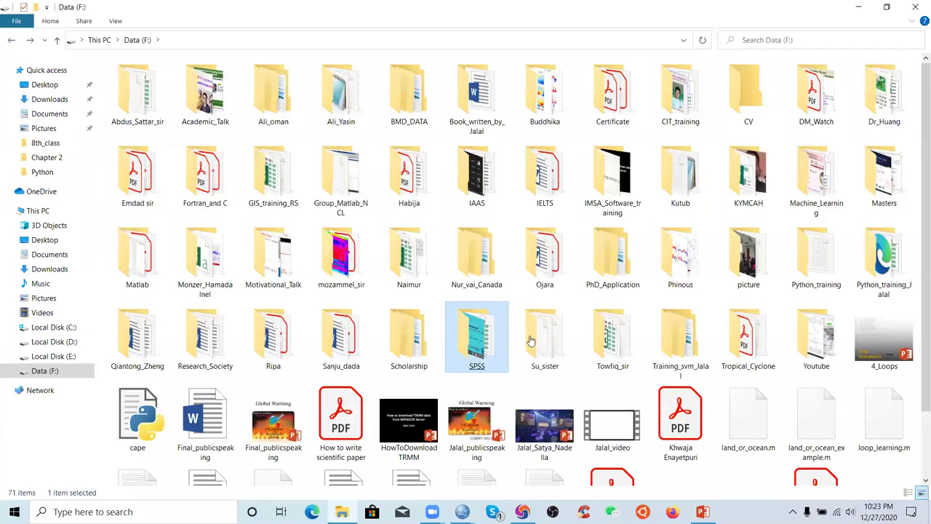
pyautogui.doubleClick(631, 344)
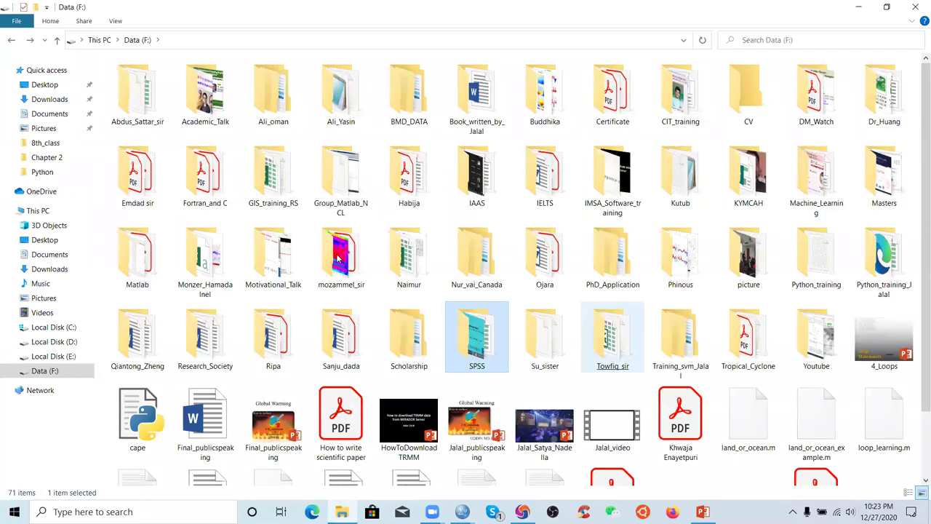
pyautogui.click(158, 98)
pyautogui.doubleClick(157, 99)
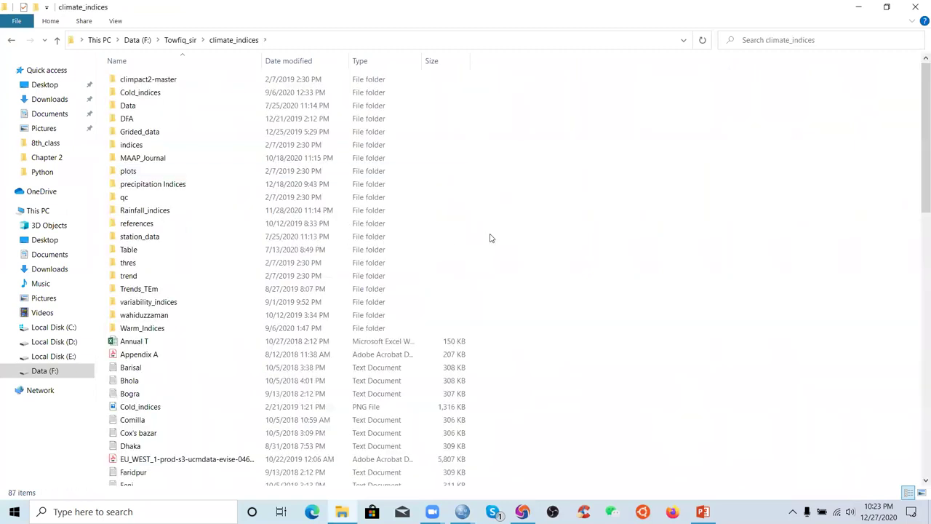
# Find the MAAP_Journal folder within climate_indices and open the Tong 2018 PDF from it.
pyautogui.scroll(-2, 516, 289)
pyautogui.scroll(2, 516, 289)
pyautogui.scroll(-3, 516, 259)
pyautogui.scroll(3, 517, 259)
pyautogui.scroll(-7, 571, 261)
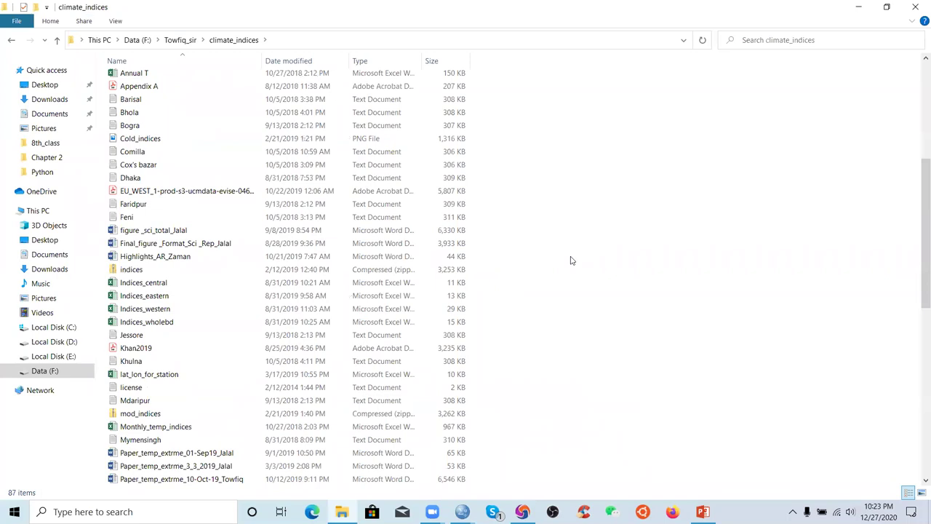
pyautogui.scroll(6, 571, 260)
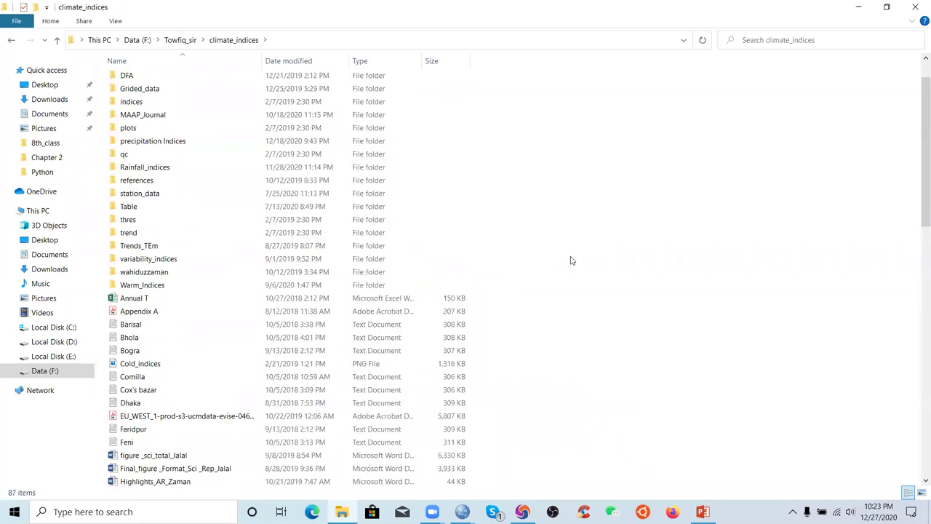
pyautogui.scroll(1, 571, 261)
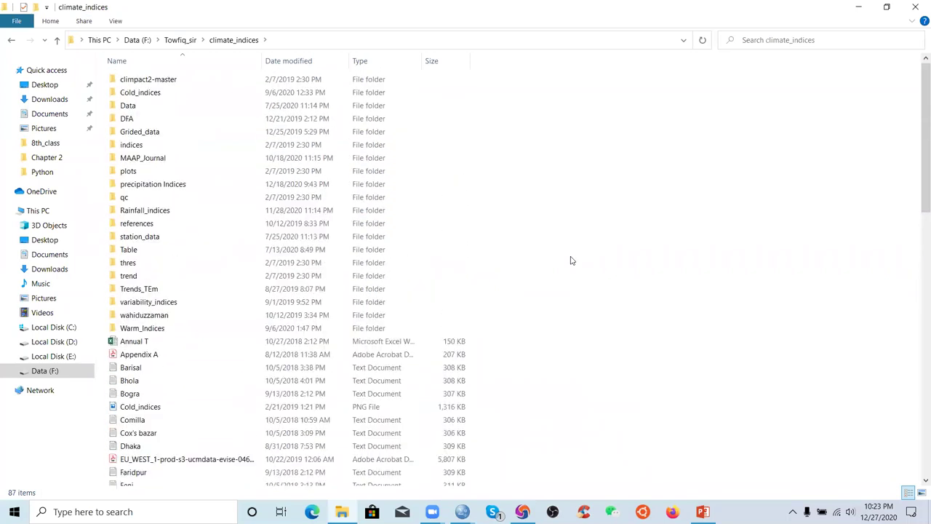
pyautogui.doubleClick(151, 157)
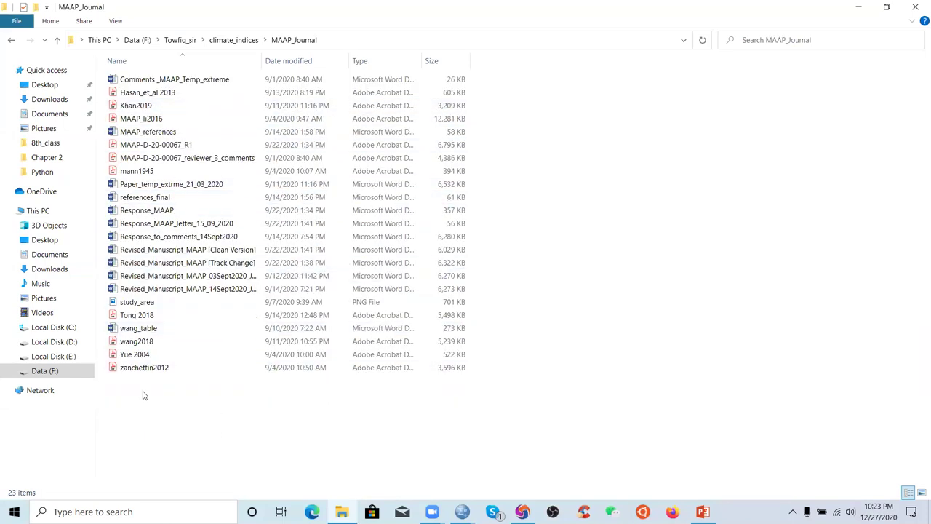
pyautogui.click(142, 316)
pyautogui.doubleClick(231, 320)
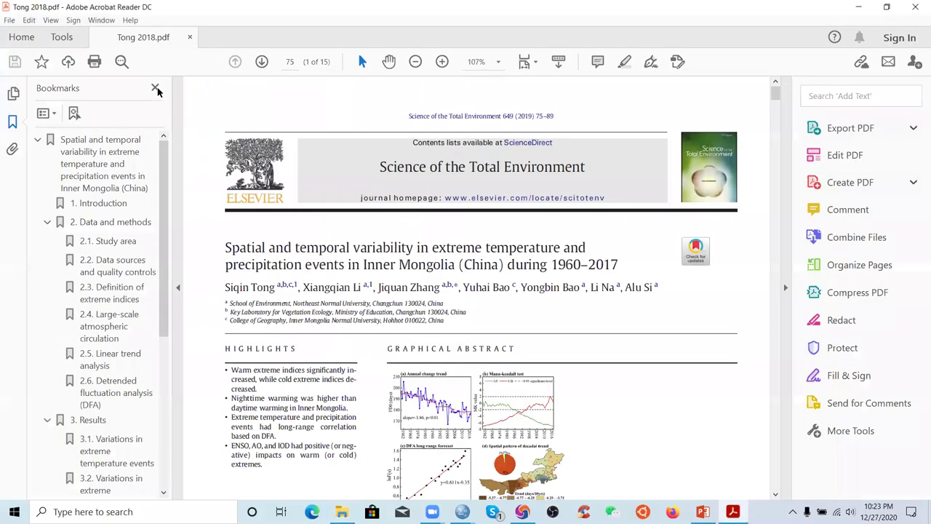
# Hide the bookmarks and examine the article's graphical abstract at 200% zoom.
pyautogui.click(155, 88)
pyautogui.moveTo(777, 93); pyautogui.dragTo(775, 108)
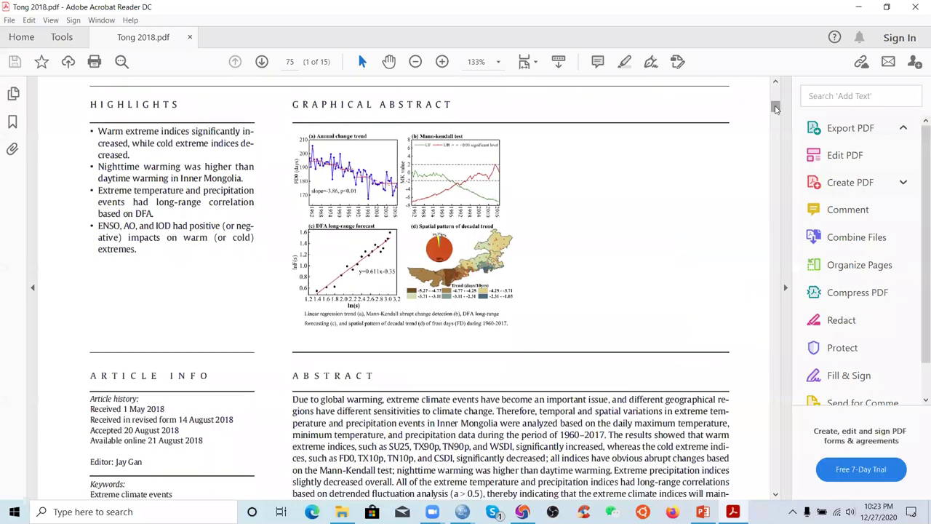
pyautogui.click(442, 61)
pyautogui.click(442, 61)
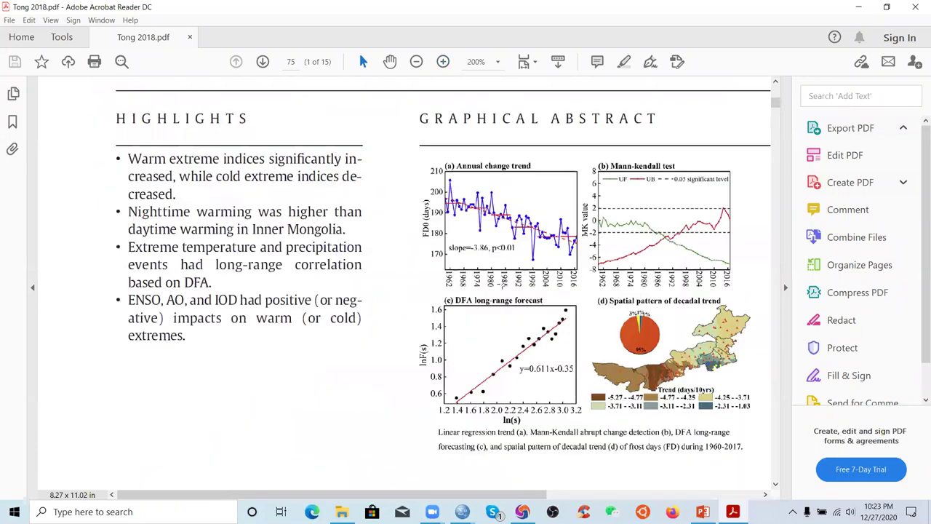
pyautogui.moveTo(331, 494); pyautogui.dragTo(430, 491)
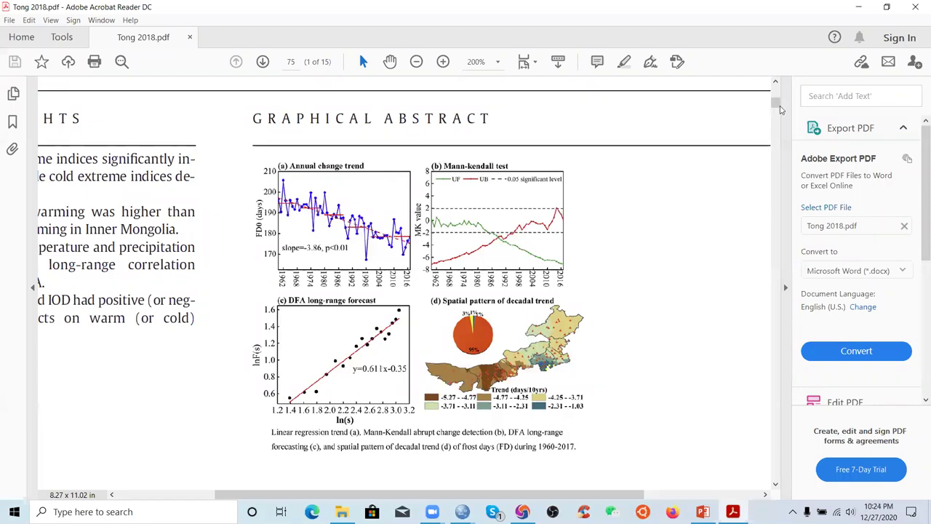
# Return to the start of the article and view its journal header and title at 150% zoom.
pyautogui.moveTo(775, 108); pyautogui.dragTo(775, 89)
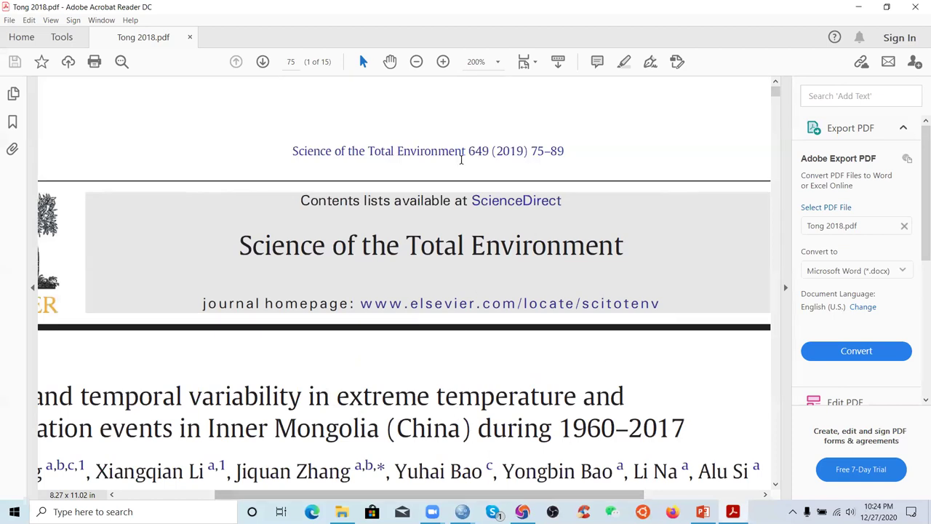
pyautogui.click(417, 63)
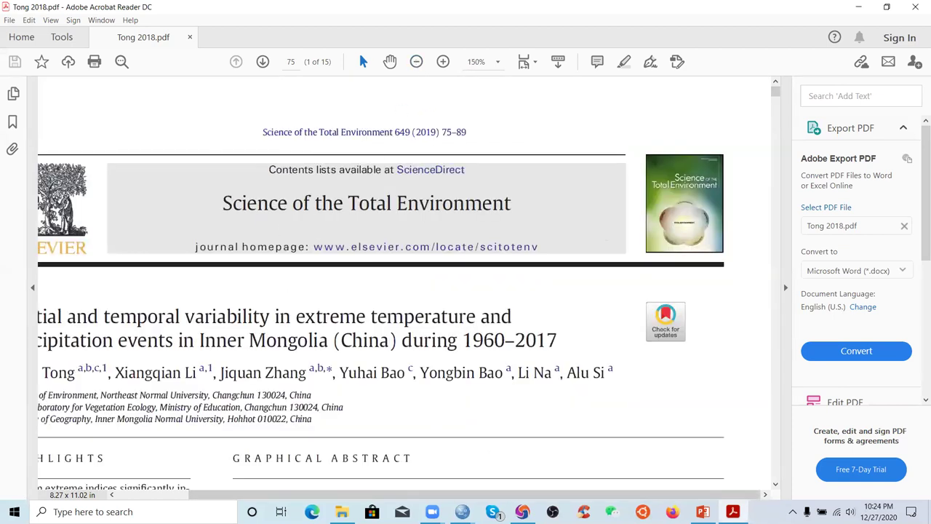
pyautogui.moveTo(569, 495); pyautogui.dragTo(498, 495)
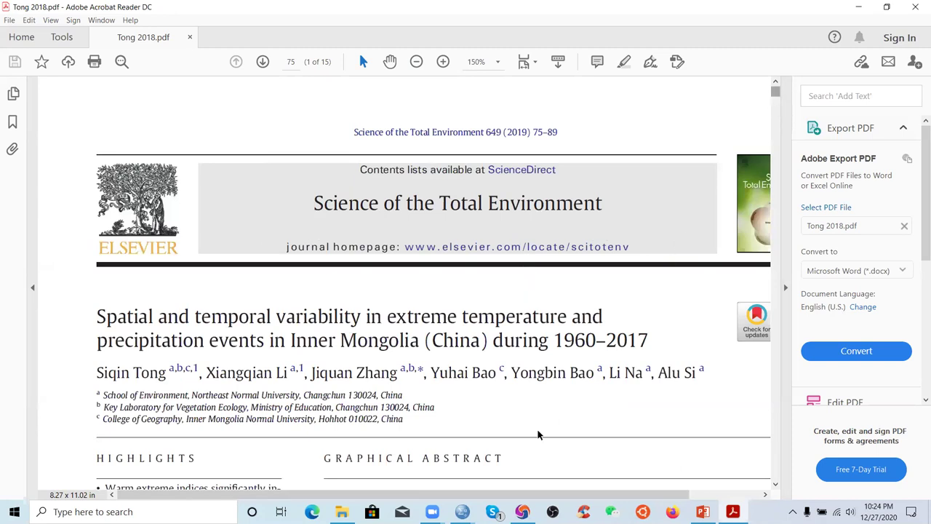
# Look through the article from the title to the study area map in Fig. 1.
pyautogui.scroll(-3, 665, 342)
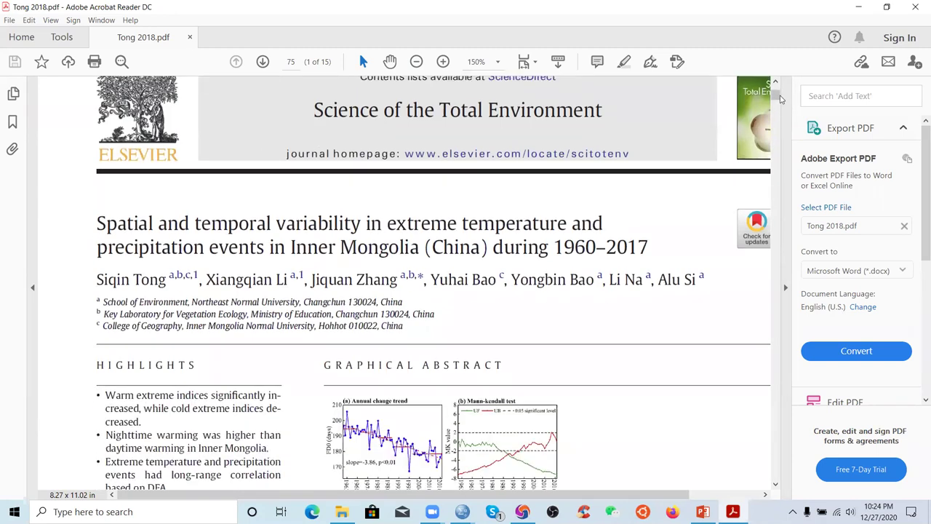
pyautogui.moveTo(780, 98); pyautogui.dragTo(780, 150)
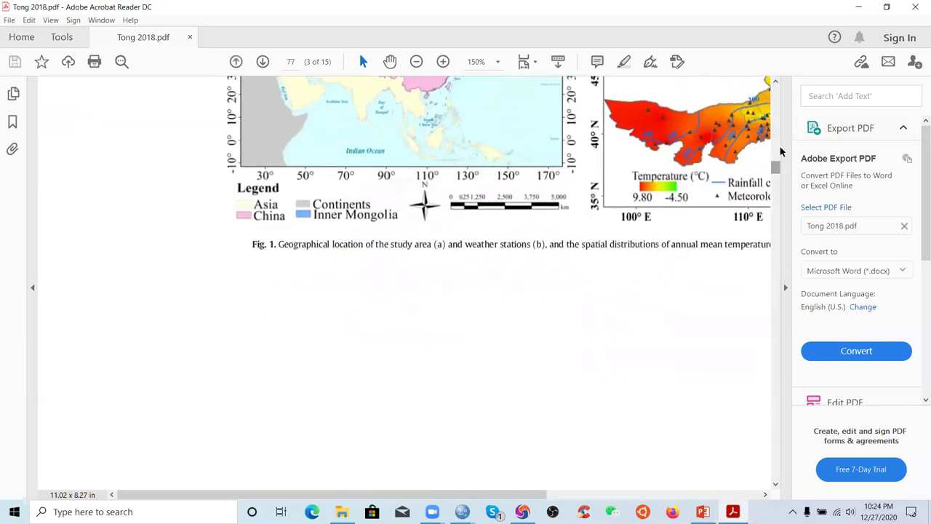